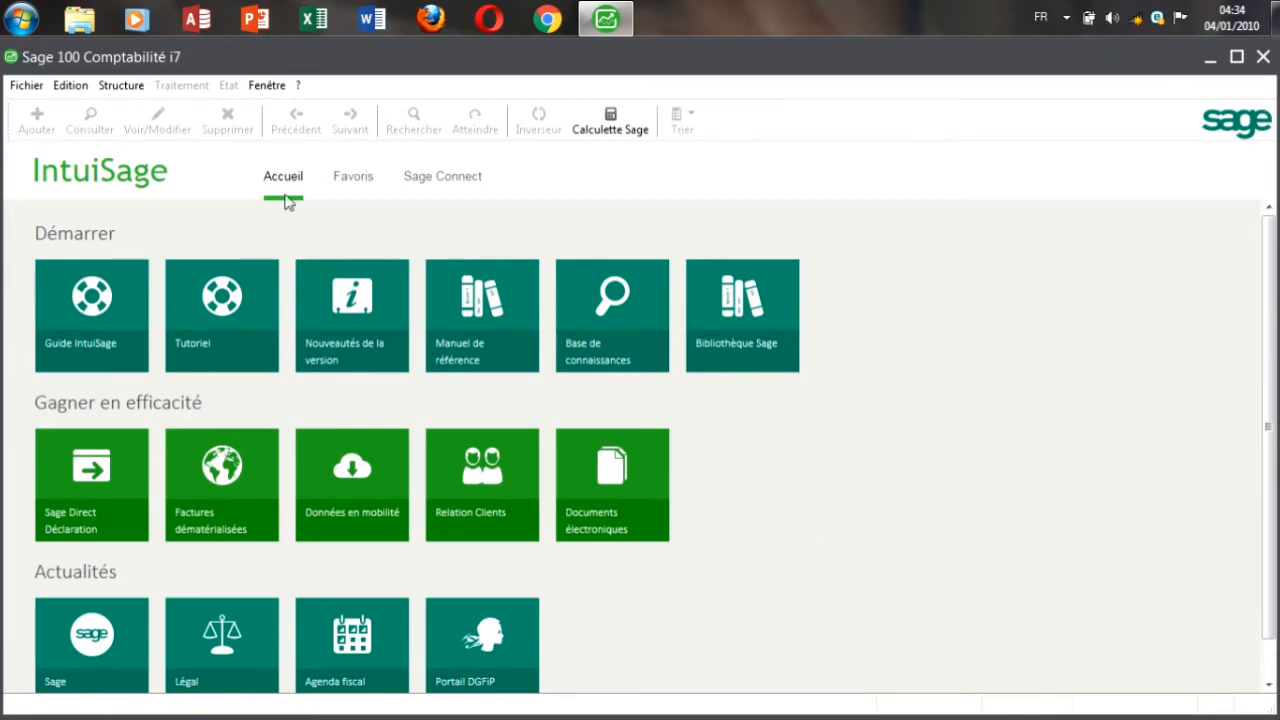
# Step: Choose Fichier > Nouveau... to launch the Assistant de création de fichier comptable
pyautogui.click(23, 88)
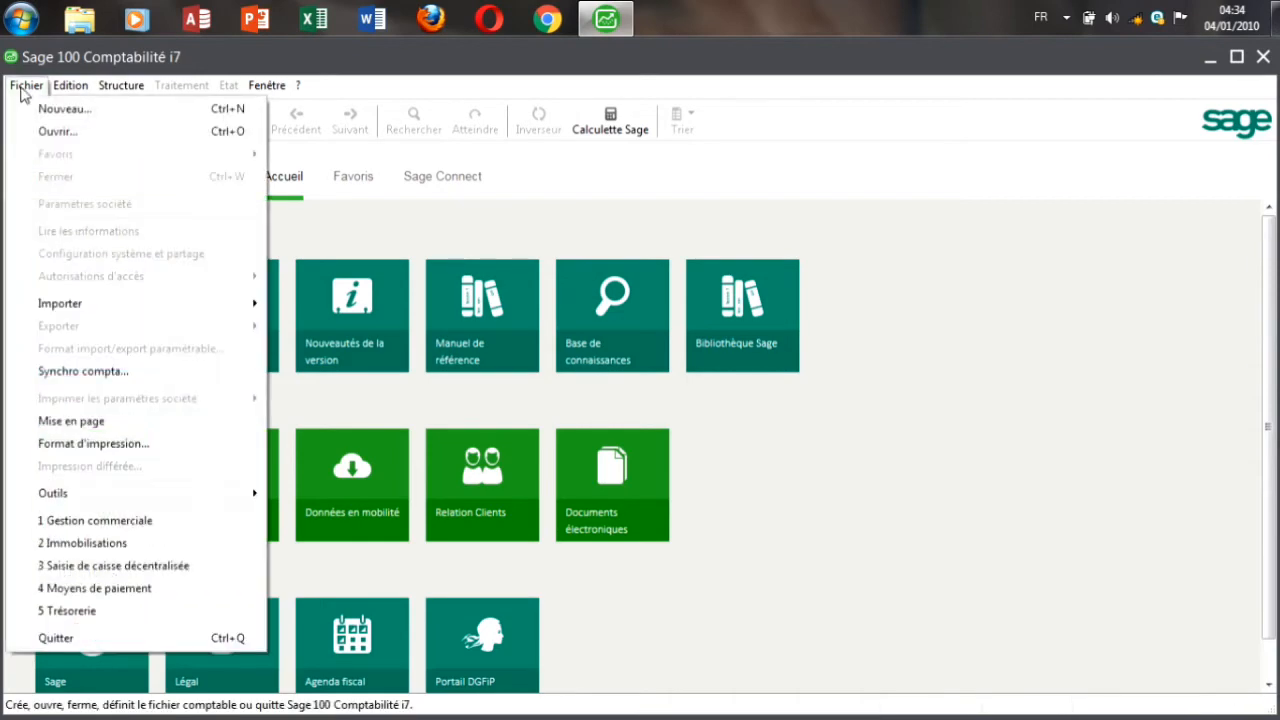
pyautogui.click(63, 110)
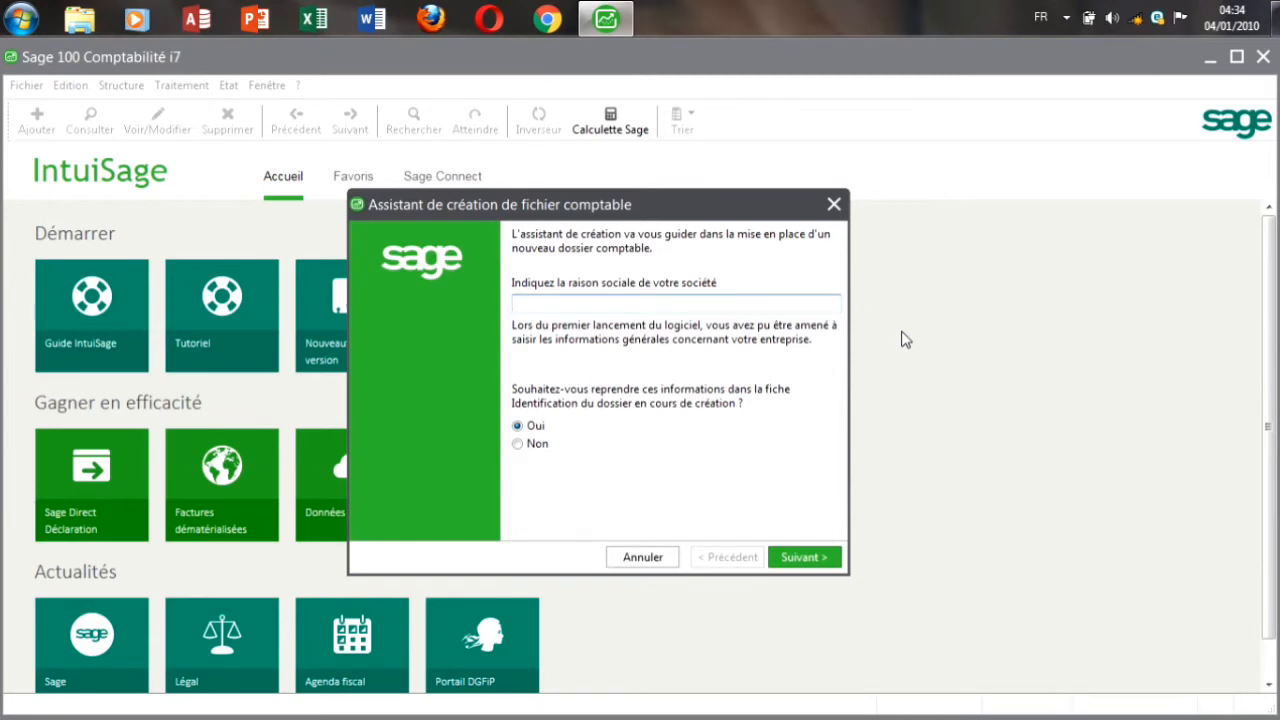
# Step: Enter ACCESS MONDE as the raison sociale and answer Non to reusing existing identification details
pyautogui.write('ACCESS MONDE')
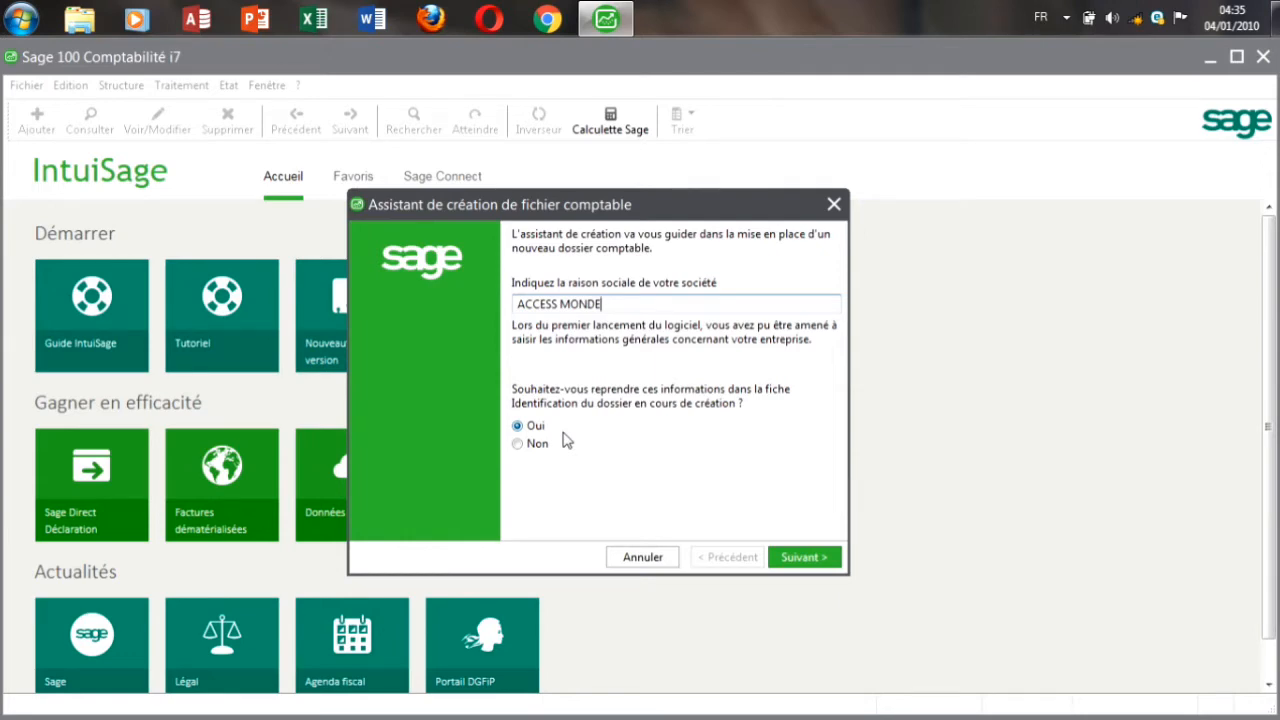
pyautogui.click(519, 445)
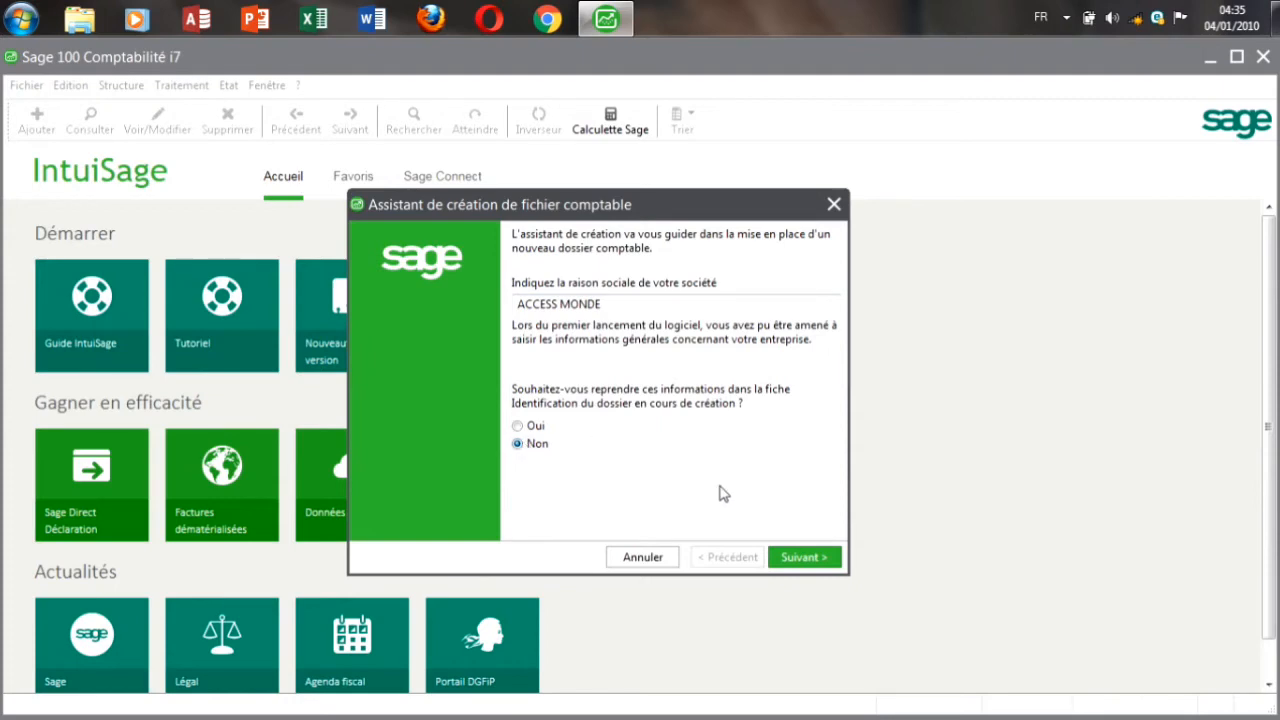
# Step: On the company details page, enter activity VENTE DE BOISSONS and the company's street address
pyautogui.click(790, 557)
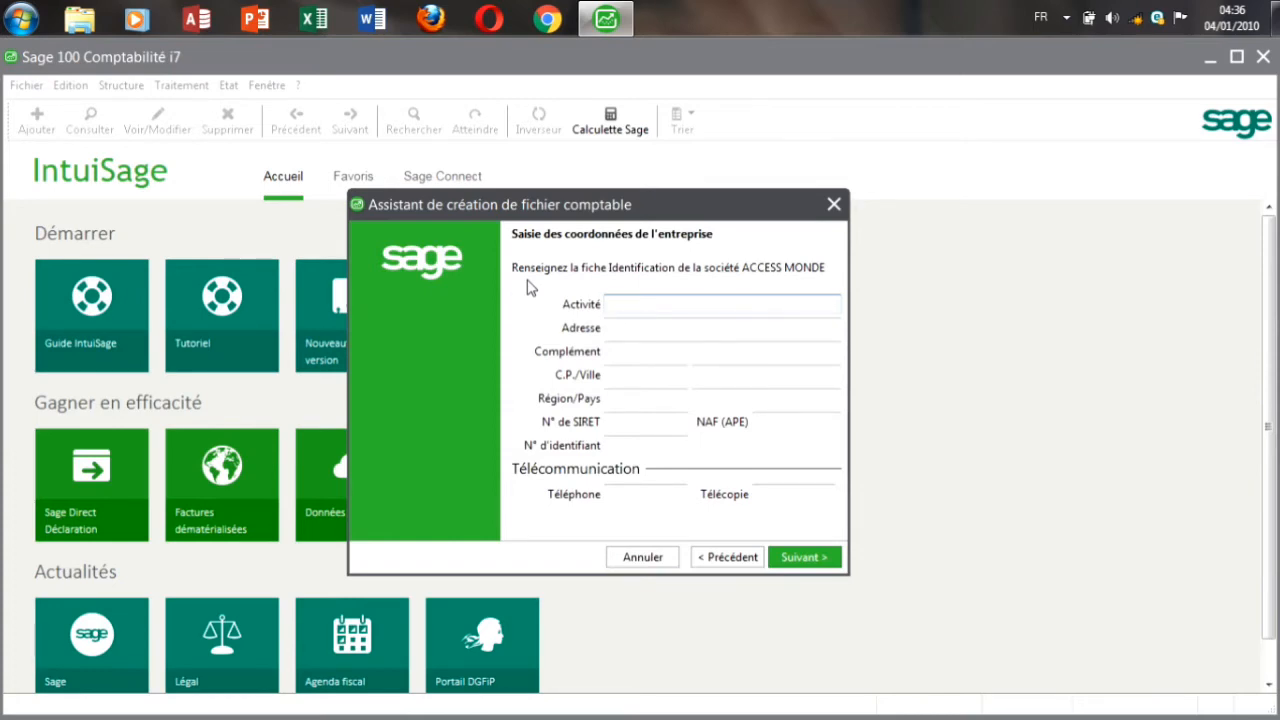
pyautogui.write('VENTE DE BOISSONS')
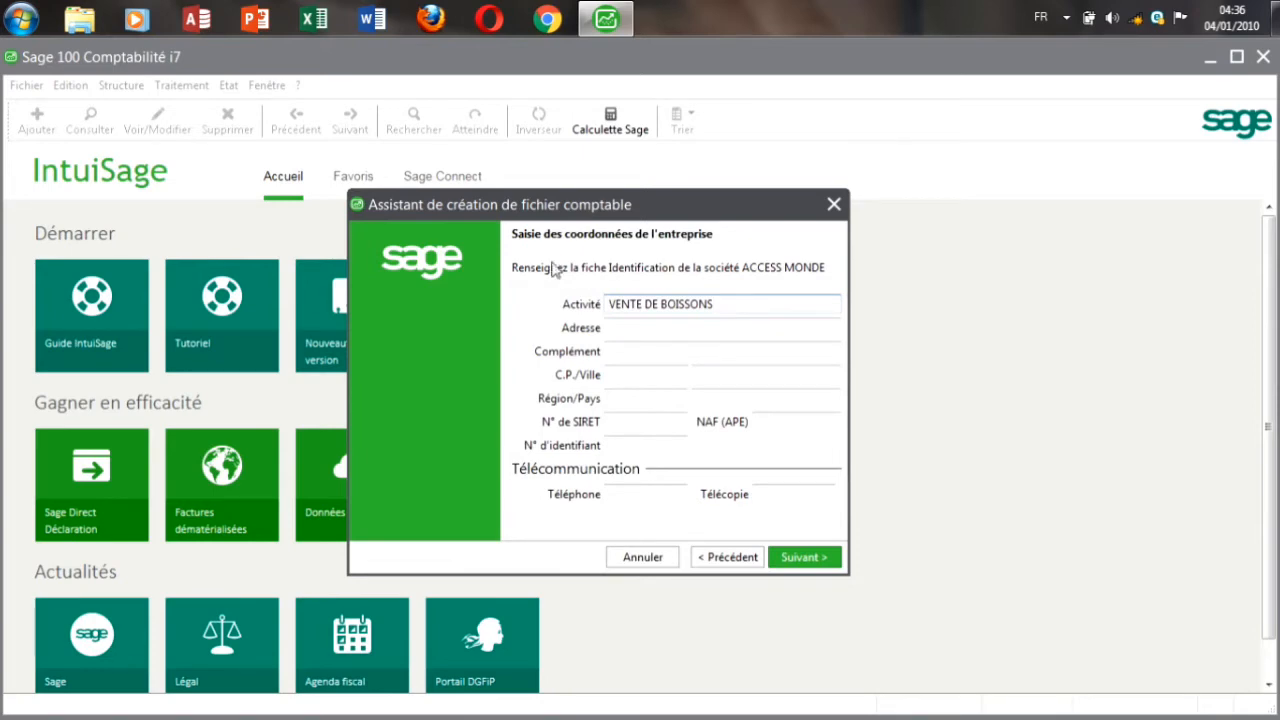
pyautogui.click(634, 332)
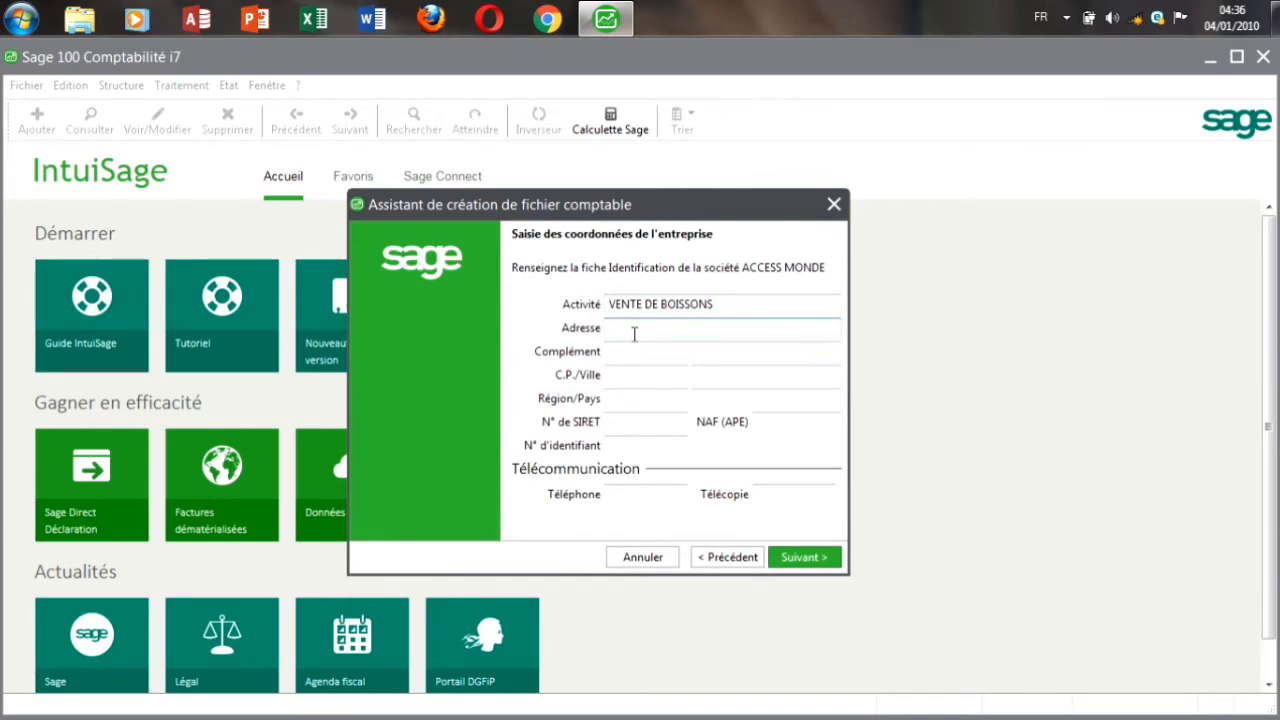
pyautogui.write('31 BP 377 ABIDJAN 31')
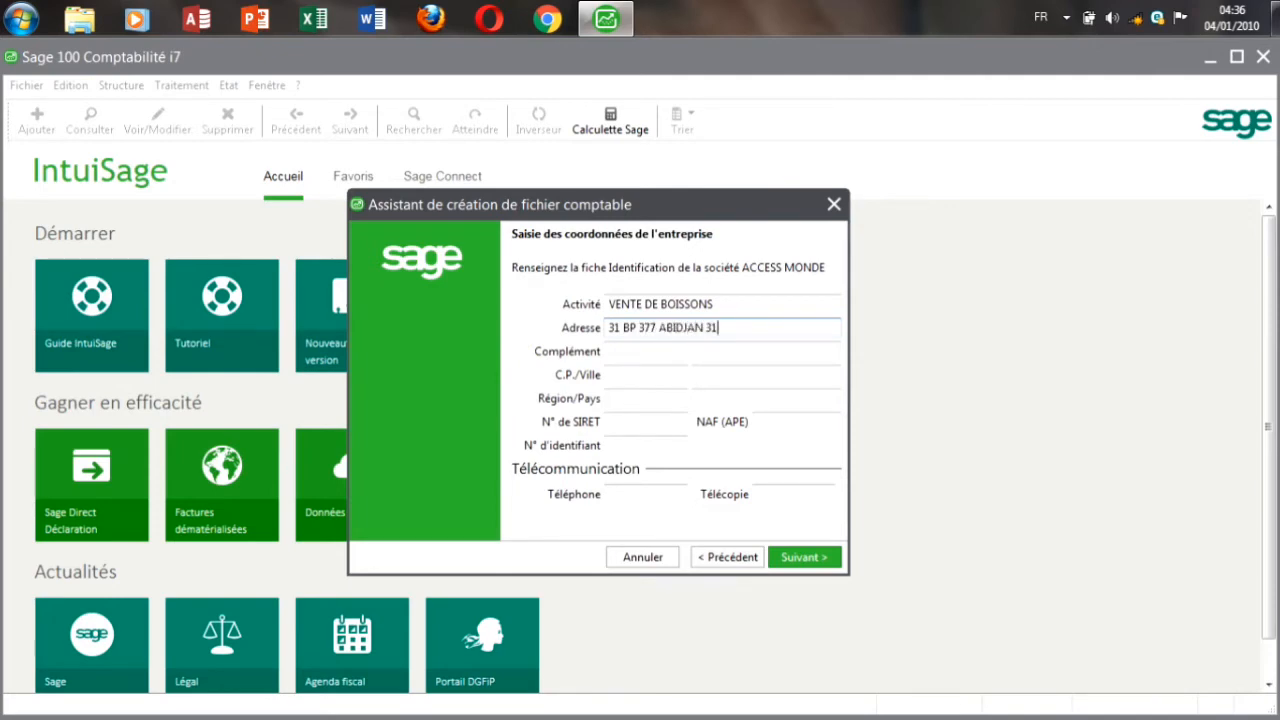
pyautogui.click(616, 351)
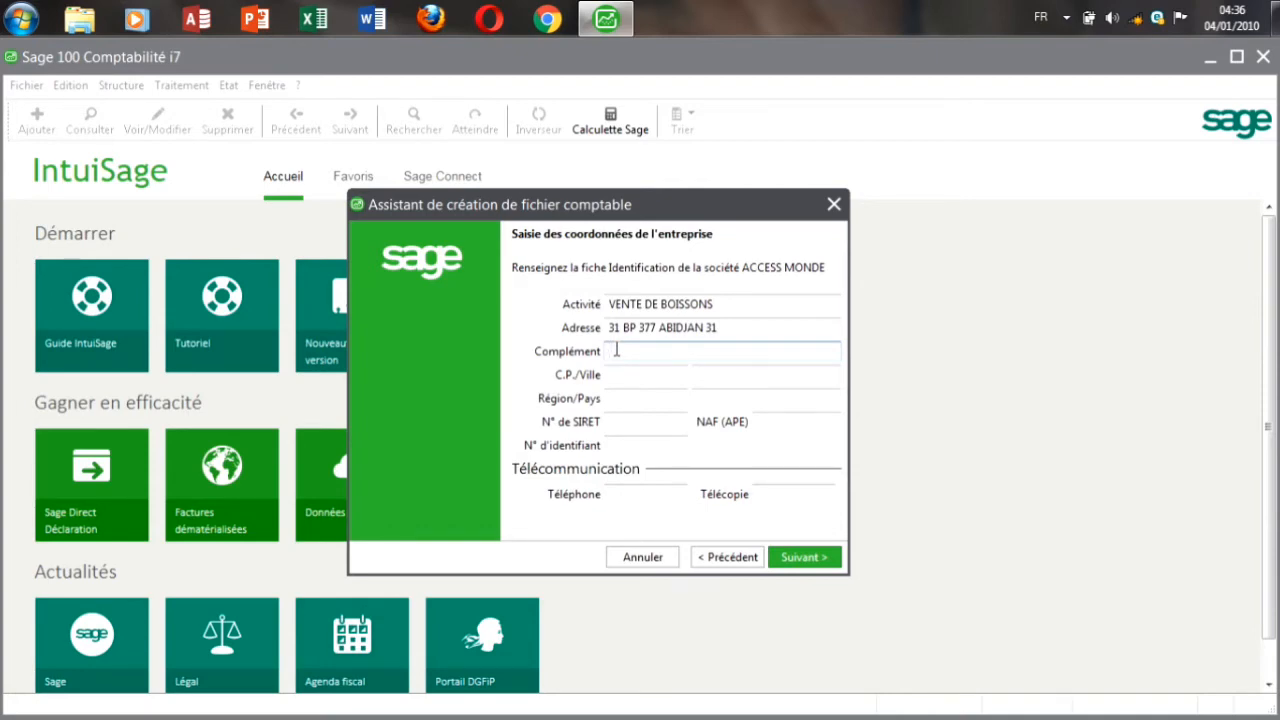
# Step: Complete the address with its complement line, city ABIDJAN and country CÔTE D'IVOIRE
pyautogui.write('YOPOUGON NIANGON')
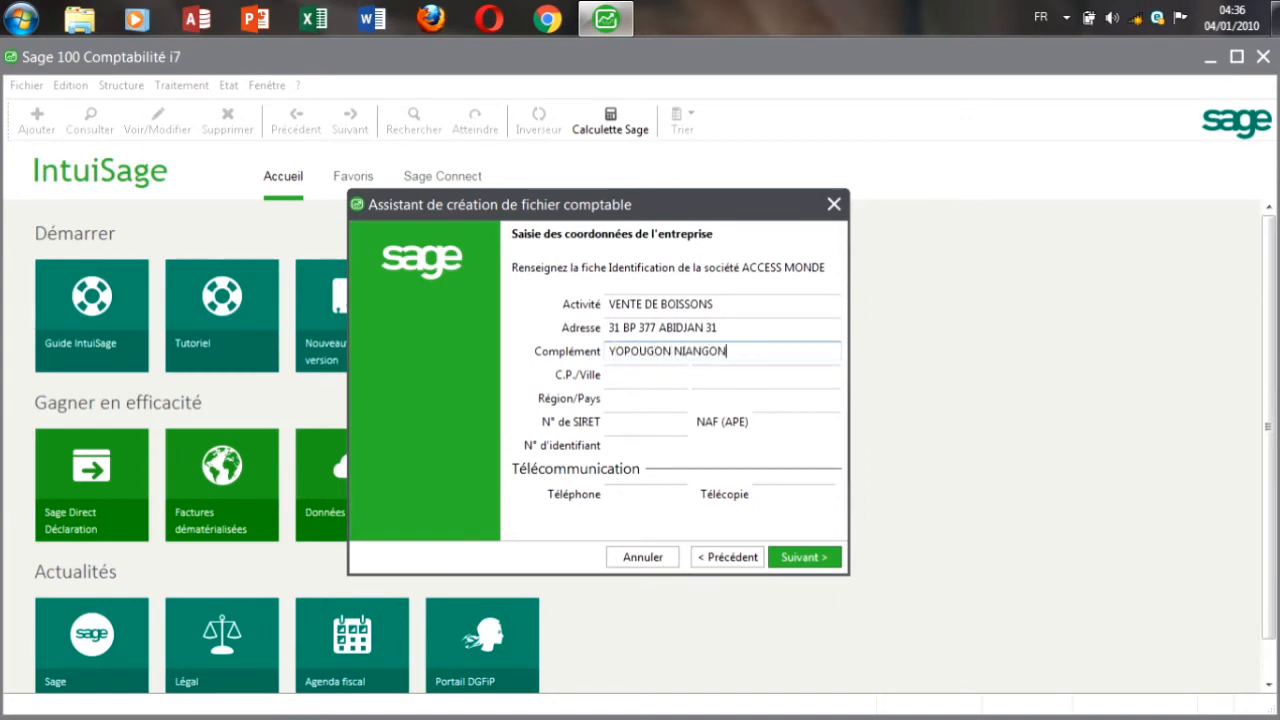
pyautogui.click(640, 375)
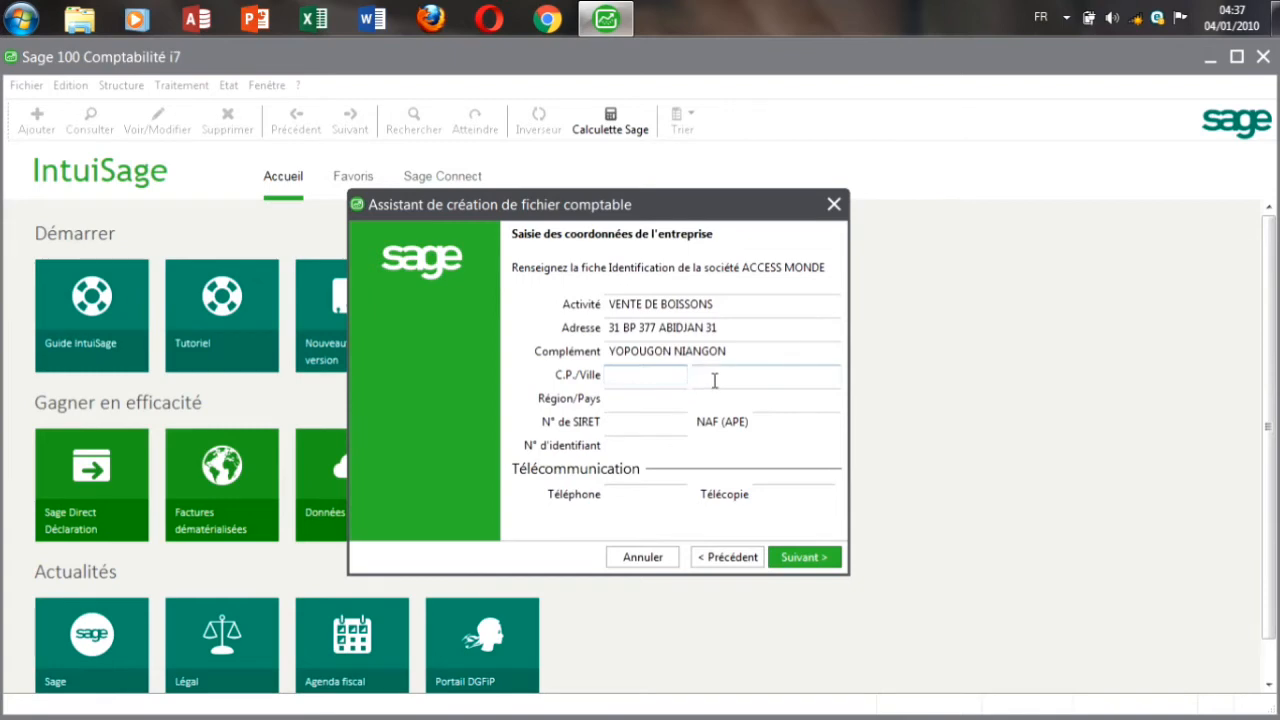
pyautogui.click(715, 379)
pyautogui.write('ABIDJAN')
pyautogui.click(659, 401)
pyautogui.click(714, 399)
pyautogui.write("CÔTE D'IV")
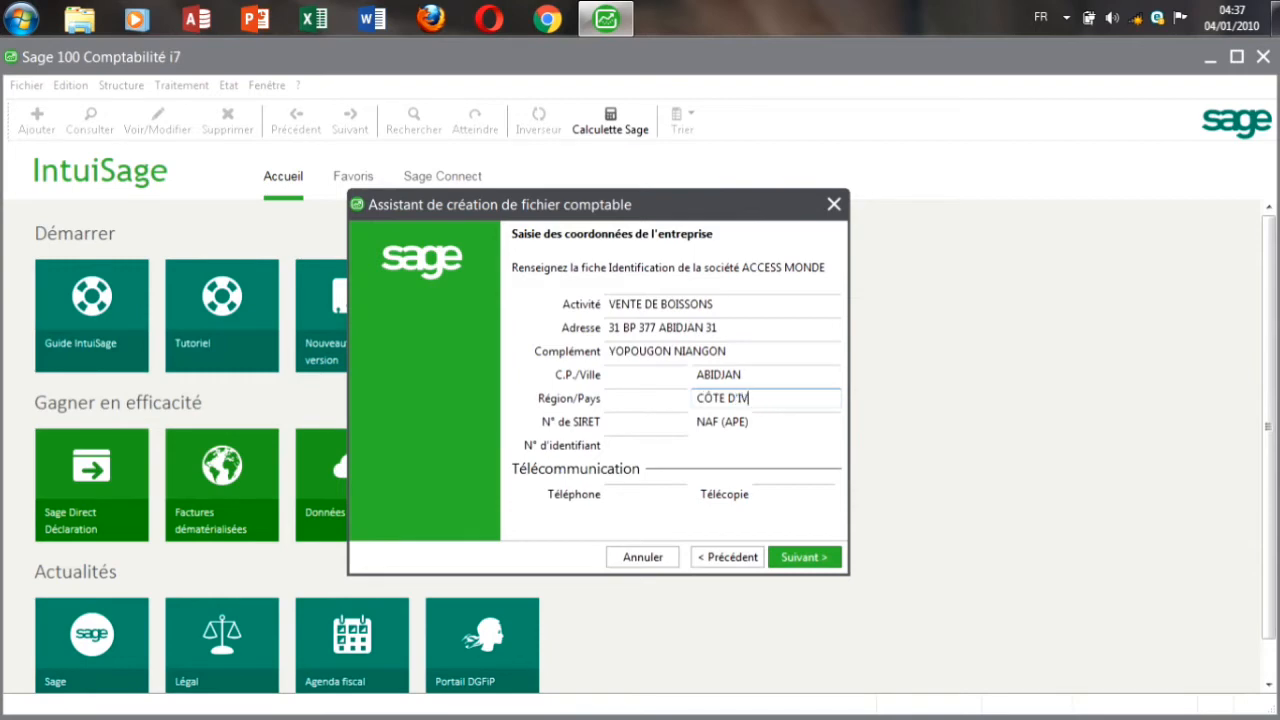
pyautogui.write('OIRE')
pyautogui.click(653, 421)
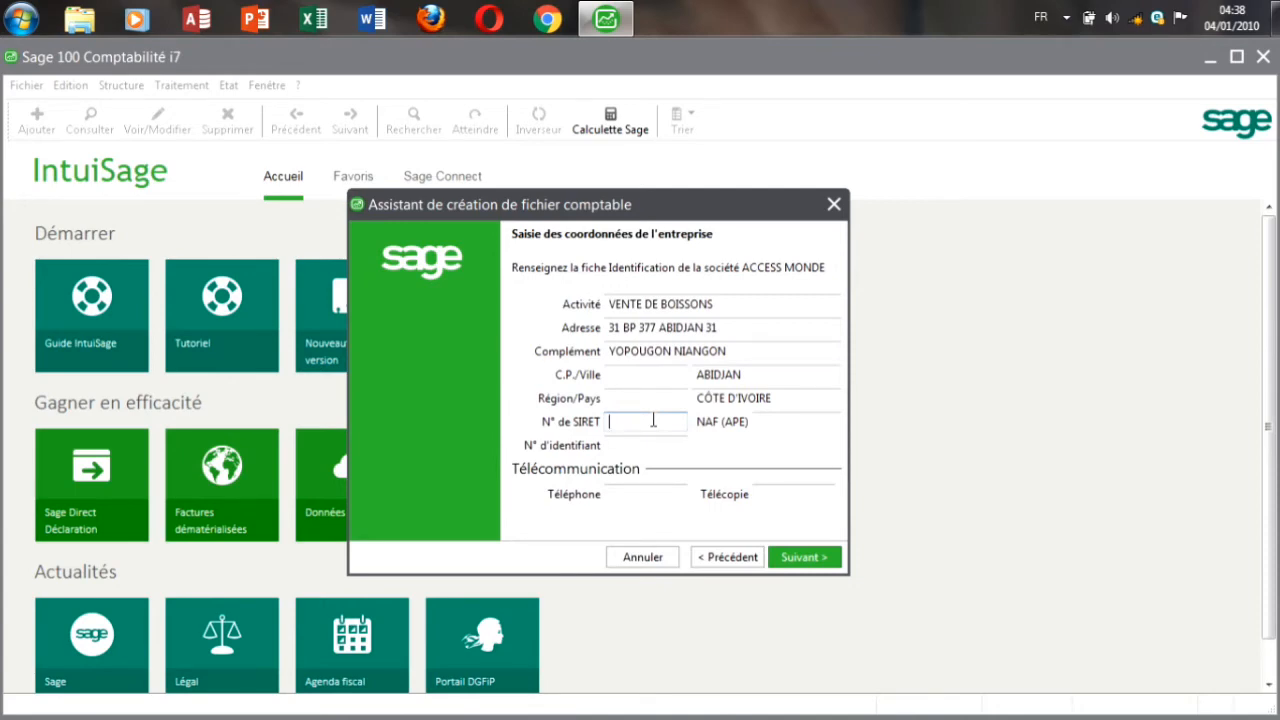
pyautogui.press('Tab')
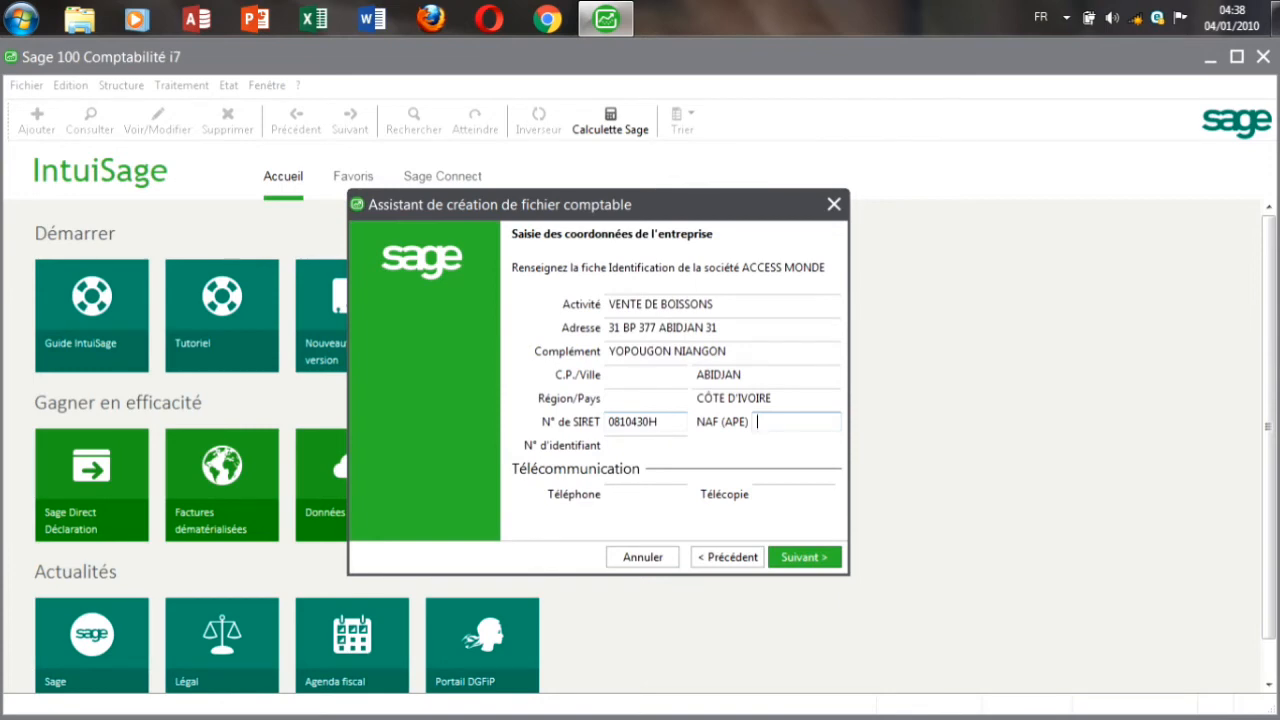
pyautogui.click(640, 445)
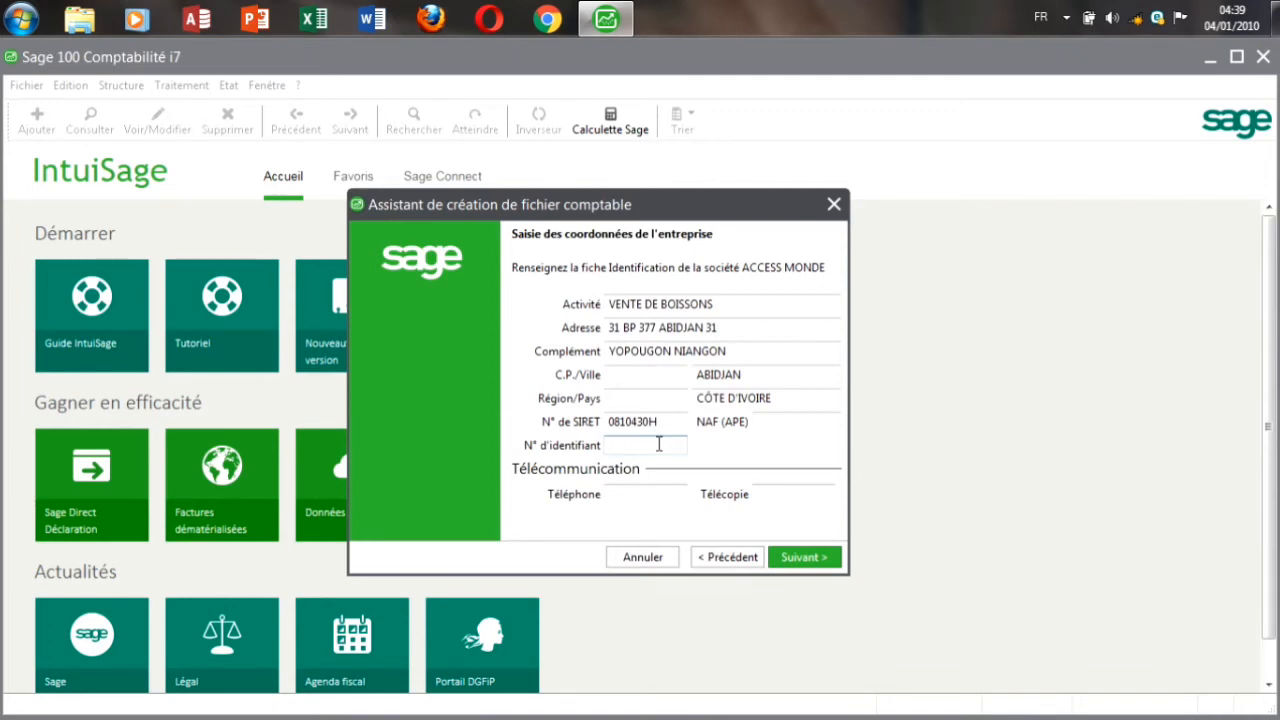
pyautogui.click(639, 497)
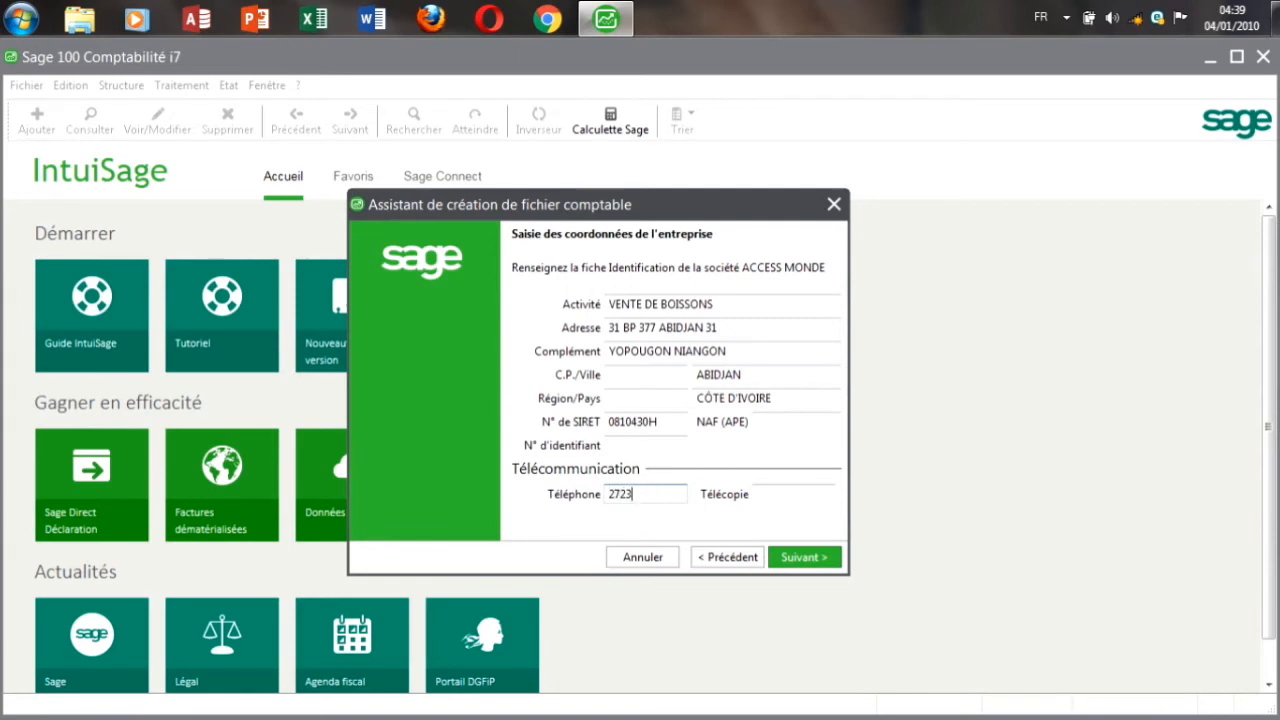
# Step: Advance to the Définition de l'exercice et de la longueur des comptes page
pyautogui.click(803, 558)
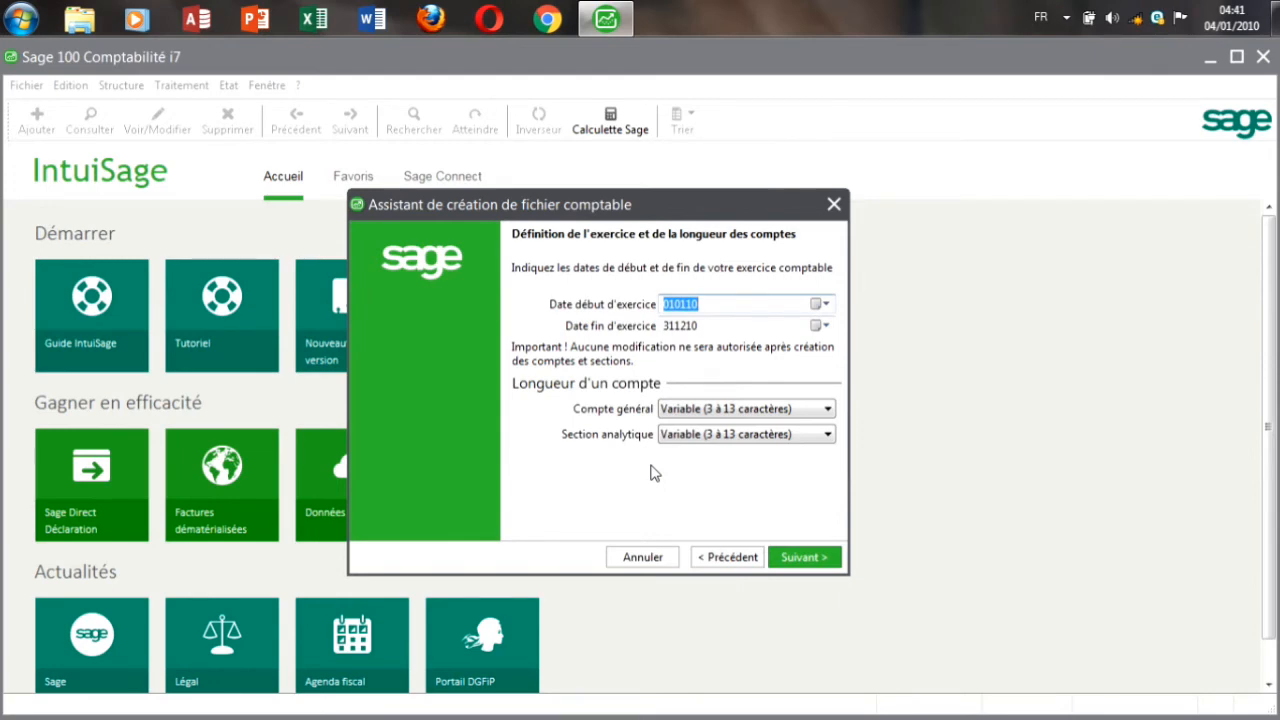
# Step: Enter 010121 as the fiscal year start date and 311221 as its end date
pyautogui.write('010121')
pyautogui.press('Tab')
pyautogui.write('31')
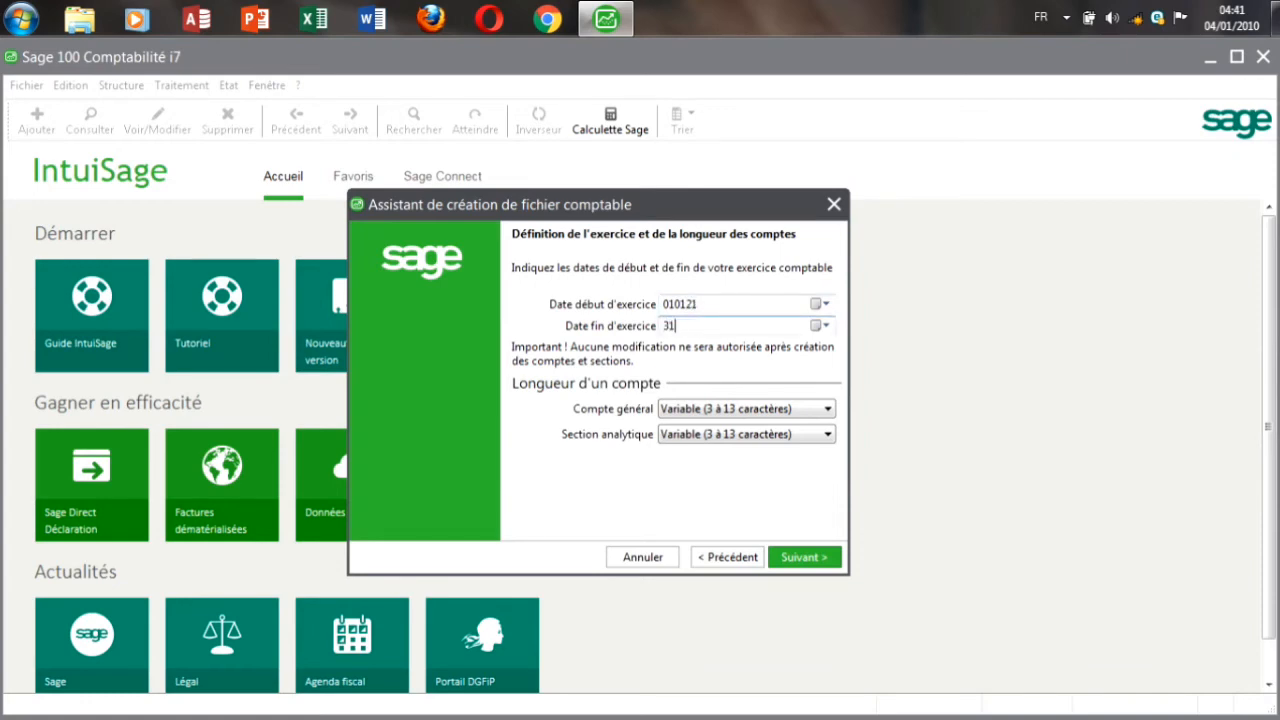
pyautogui.press('BackSpace')
pyautogui.press('BackSpace')
pyautogui.write('311221')
# Step: On the currency page, choose Autre, à préciser and name the currency Francs CFA
pyautogui.click(799, 558)
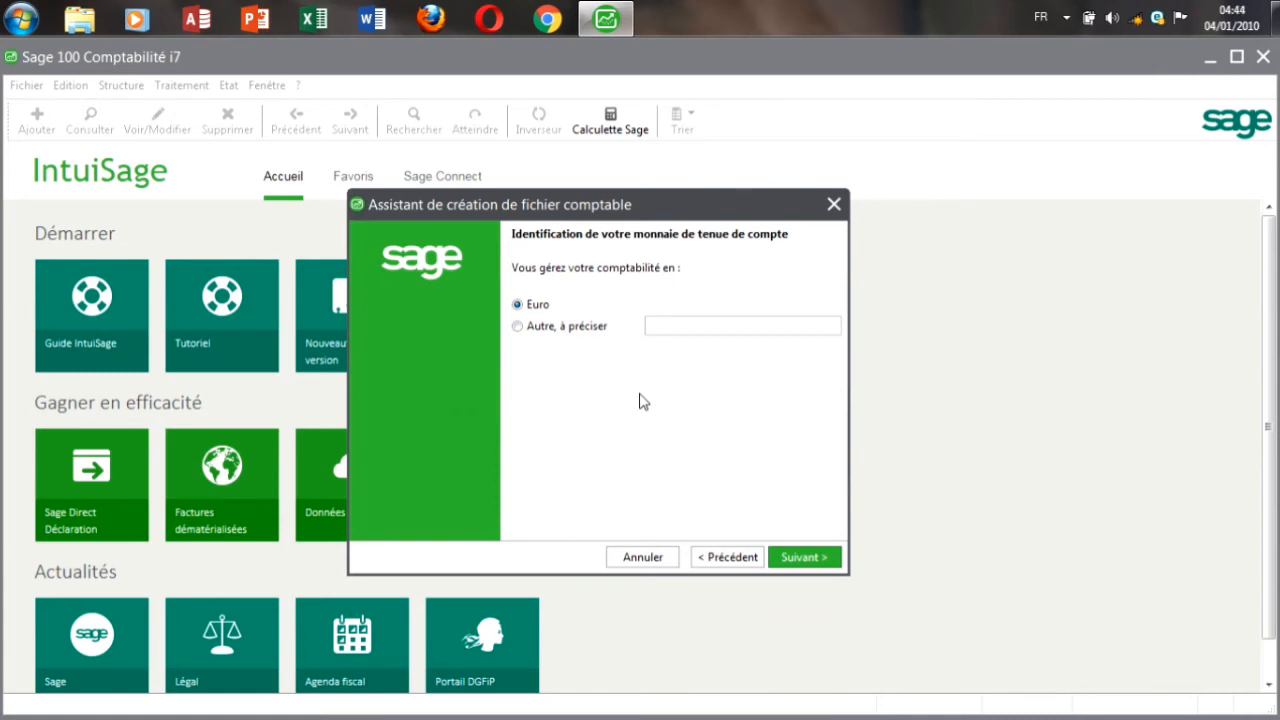
pyautogui.click(522, 333)
pyautogui.click(671, 324)
pyautogui.write('F')
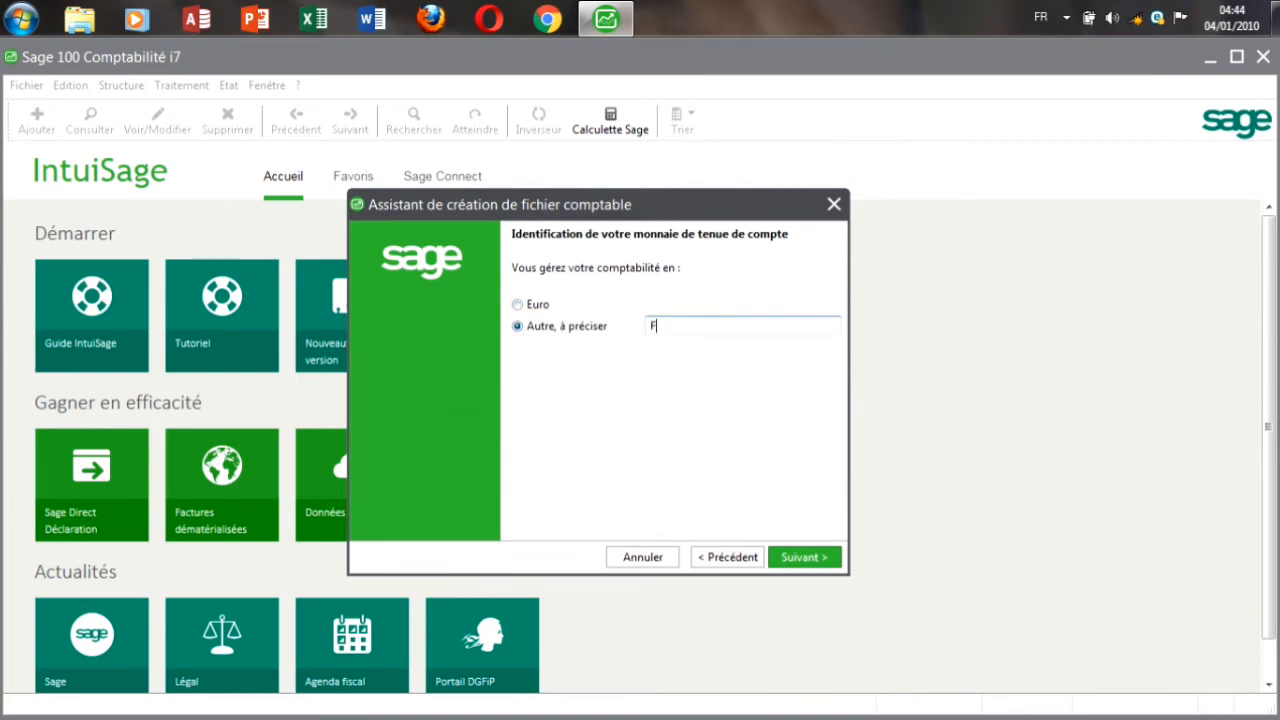
pyautogui.write('rANCS cf')
pyautogui.press('BackSpace')
pyautogui.press('BackSpace')
pyautogui.press('BackSpace')
pyautogui.press('BackSpace')
pyautogui.press('BackSpace')
pyautogui.press('BackSpace')
pyautogui.press('BackSpace')
pyautogui.press('BackSpace')
pyautogui.press('BackSpace')
pyautogui.write('francs CFA')
# Step: Give the Francs CFA currency 0 decimals, ISO code XOF and symbol F CFA
pyautogui.click(818, 557)
pyautogui.click(818, 557)
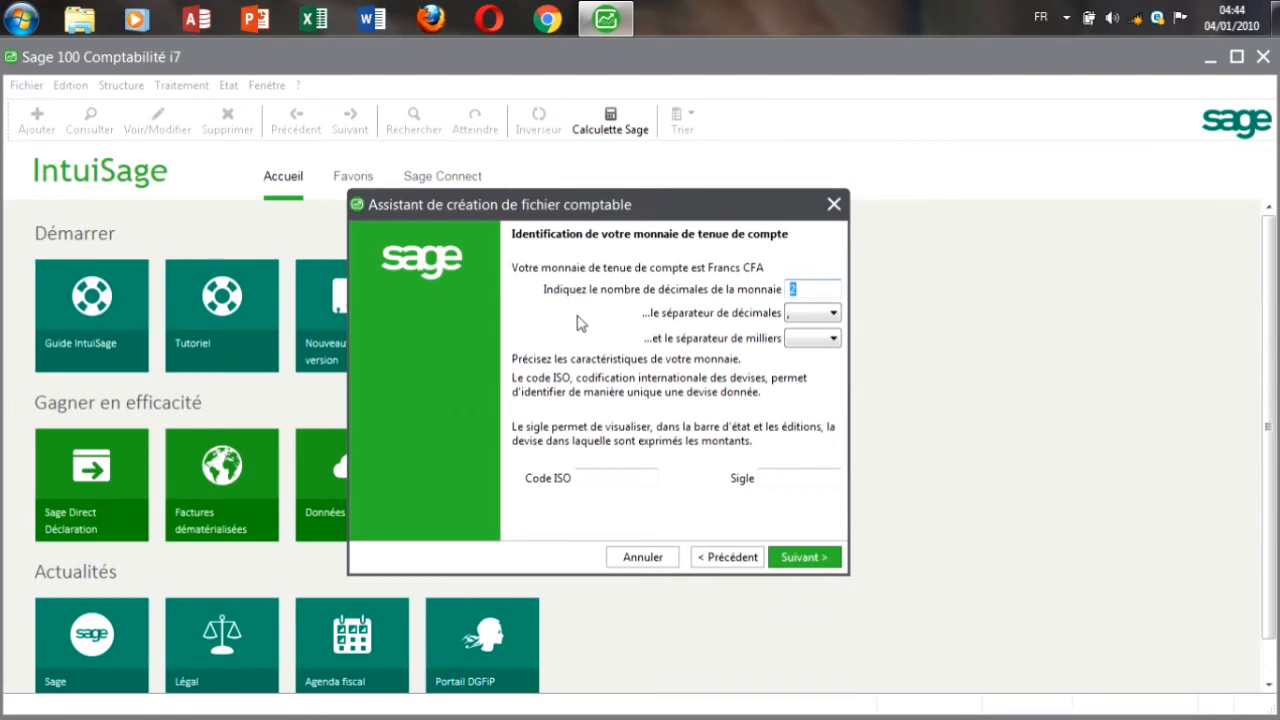
pyautogui.press('BackSpace')
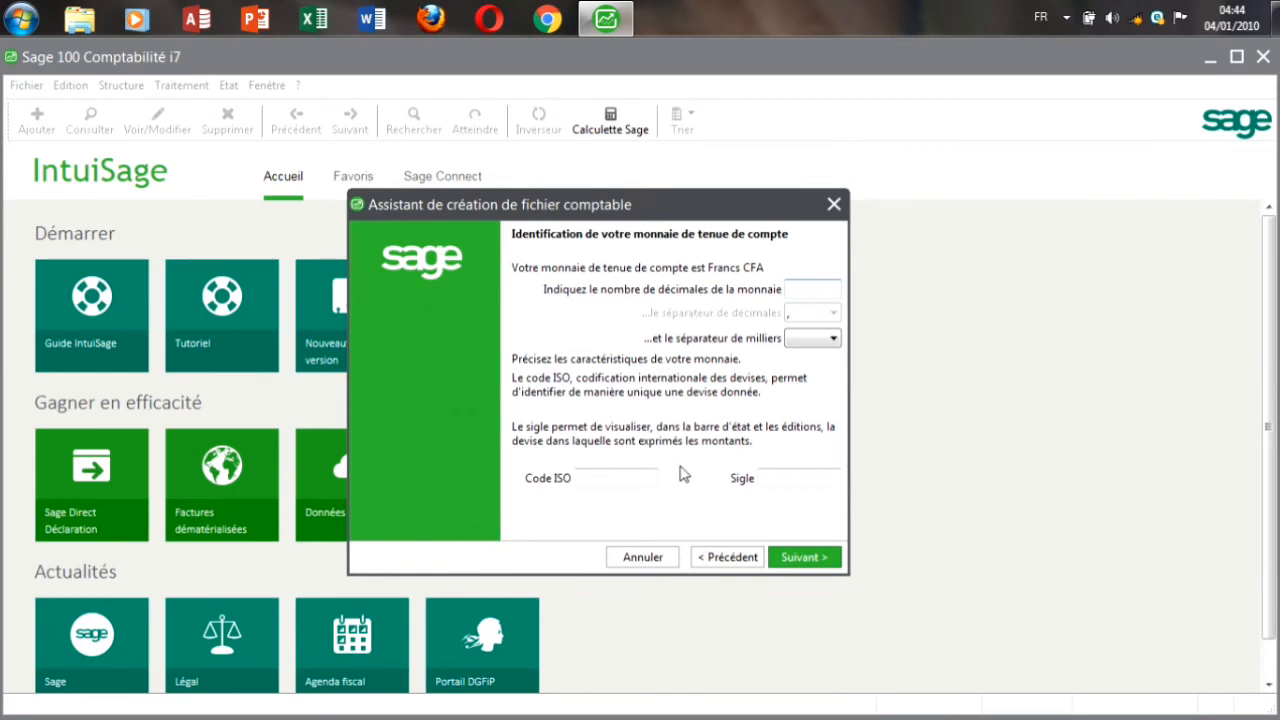
pyautogui.click(616, 477)
pyautogui.write('XOF')
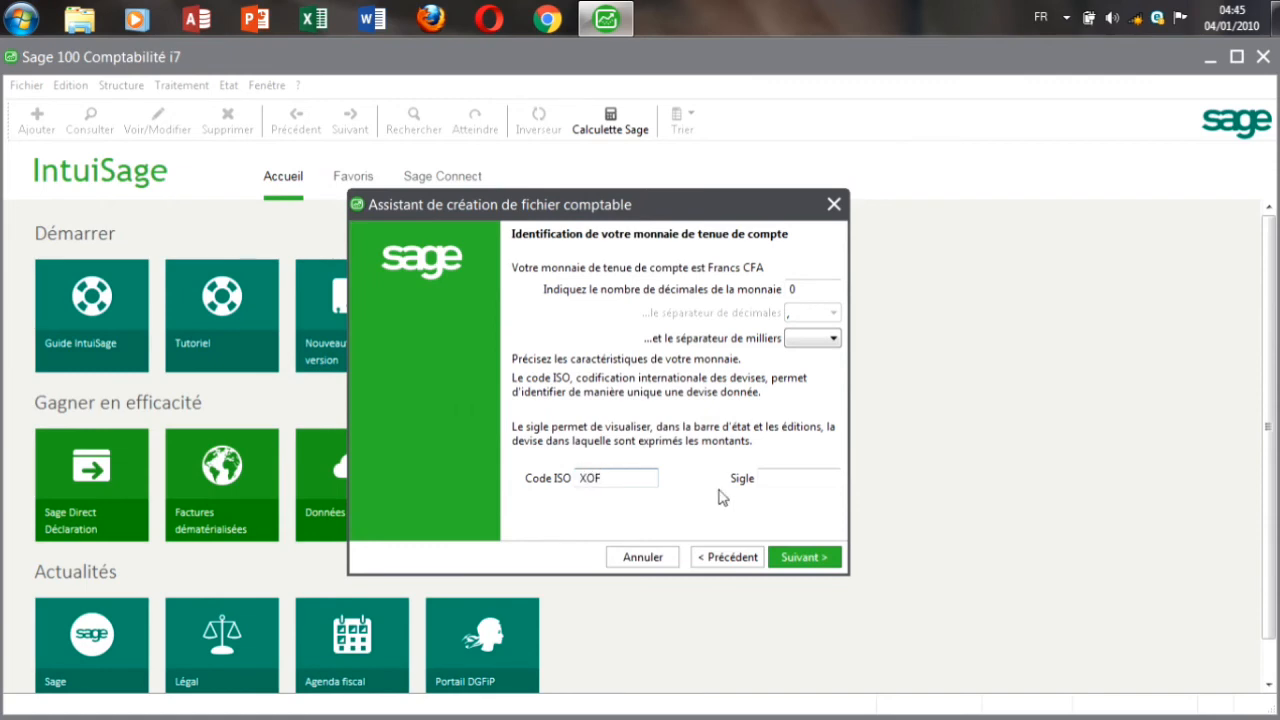
pyautogui.click(779, 480)
pyautogui.write('F CFA')
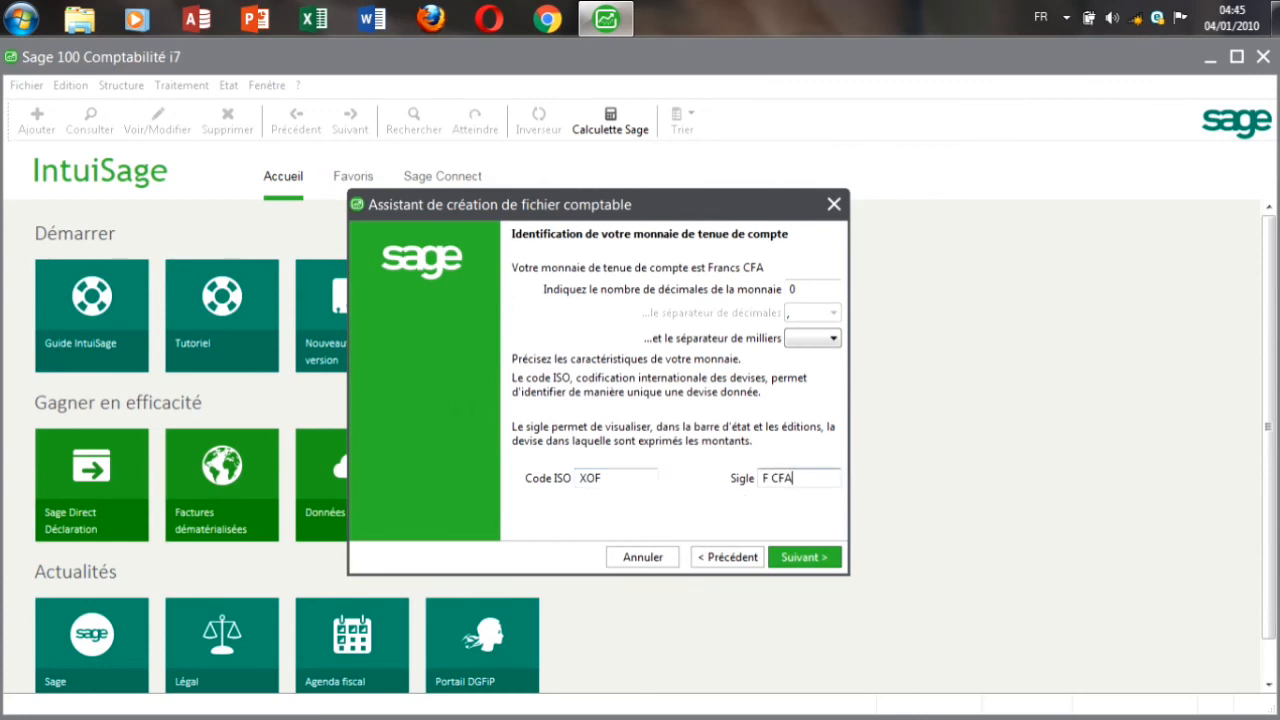
pyautogui.click(805, 558)
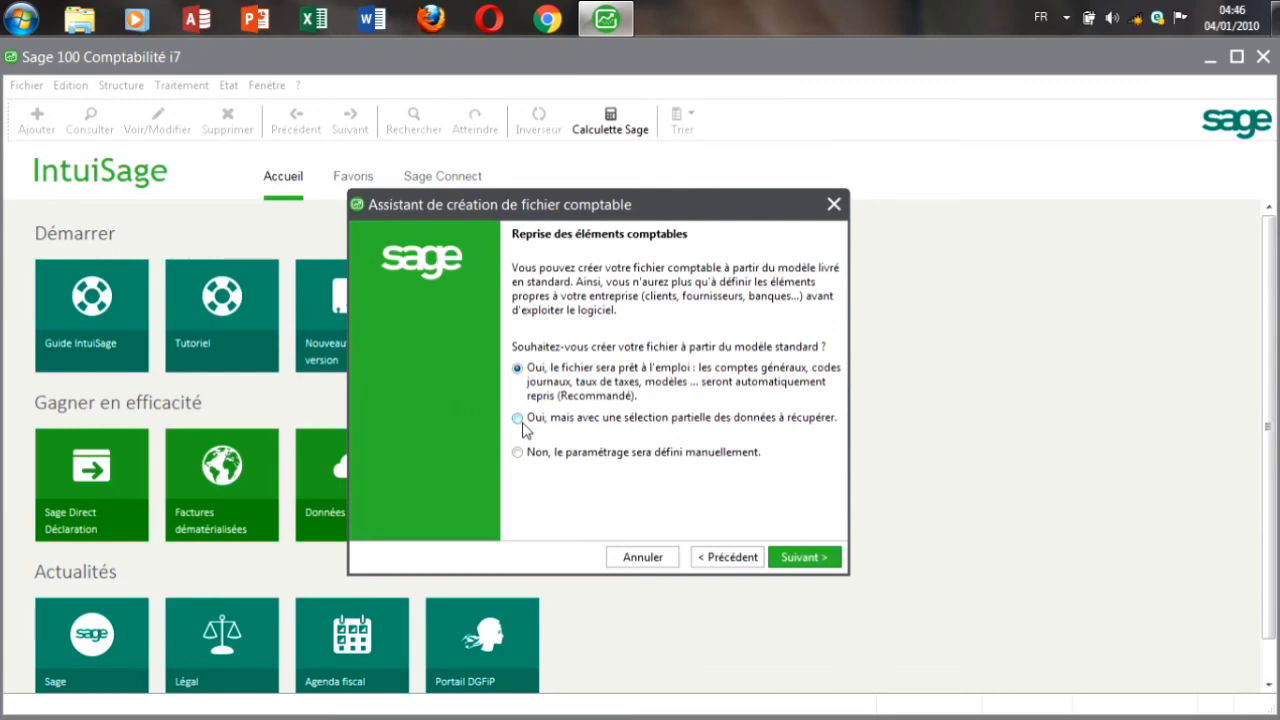
# Step: Select 'Non, le paramétrage sera défini manuellement' and proceed to the file-naming step
pyautogui.click(518, 453)
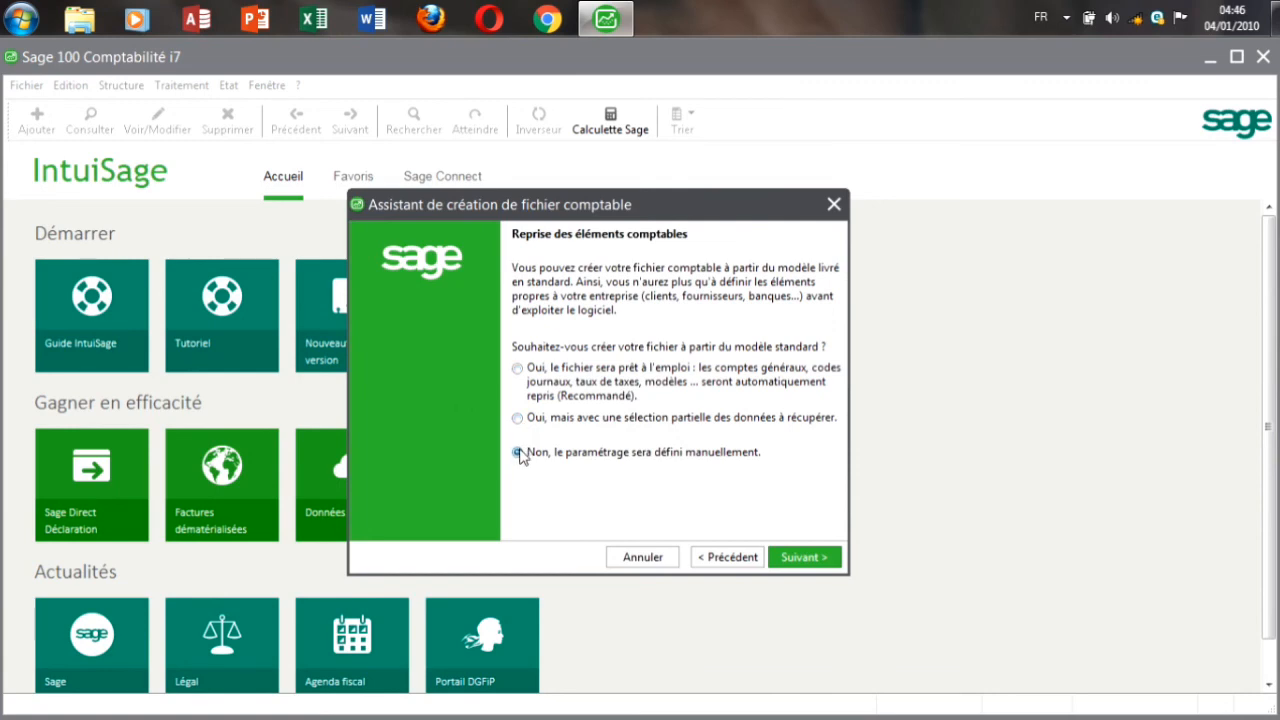
pyautogui.click(799, 560)
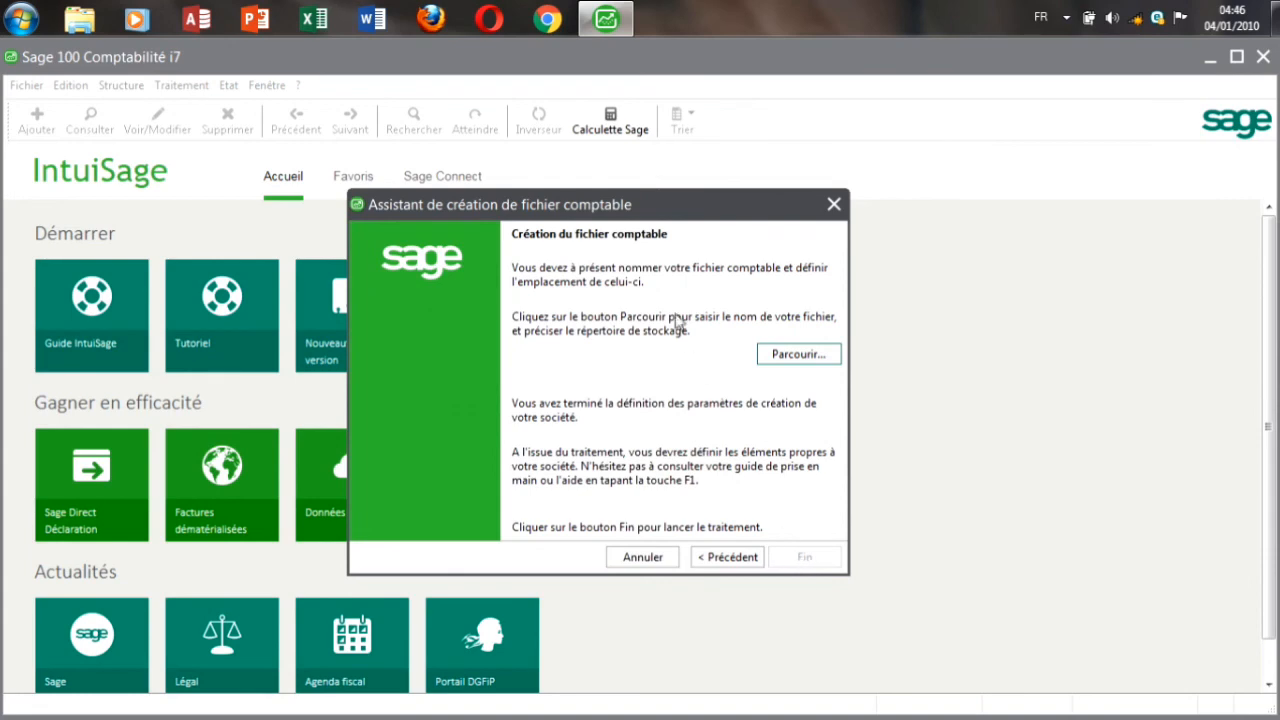
# Step: Save the accounting file as ACCESS MONDE COMPTA in the Bureau folder
pyautogui.click(771, 350)
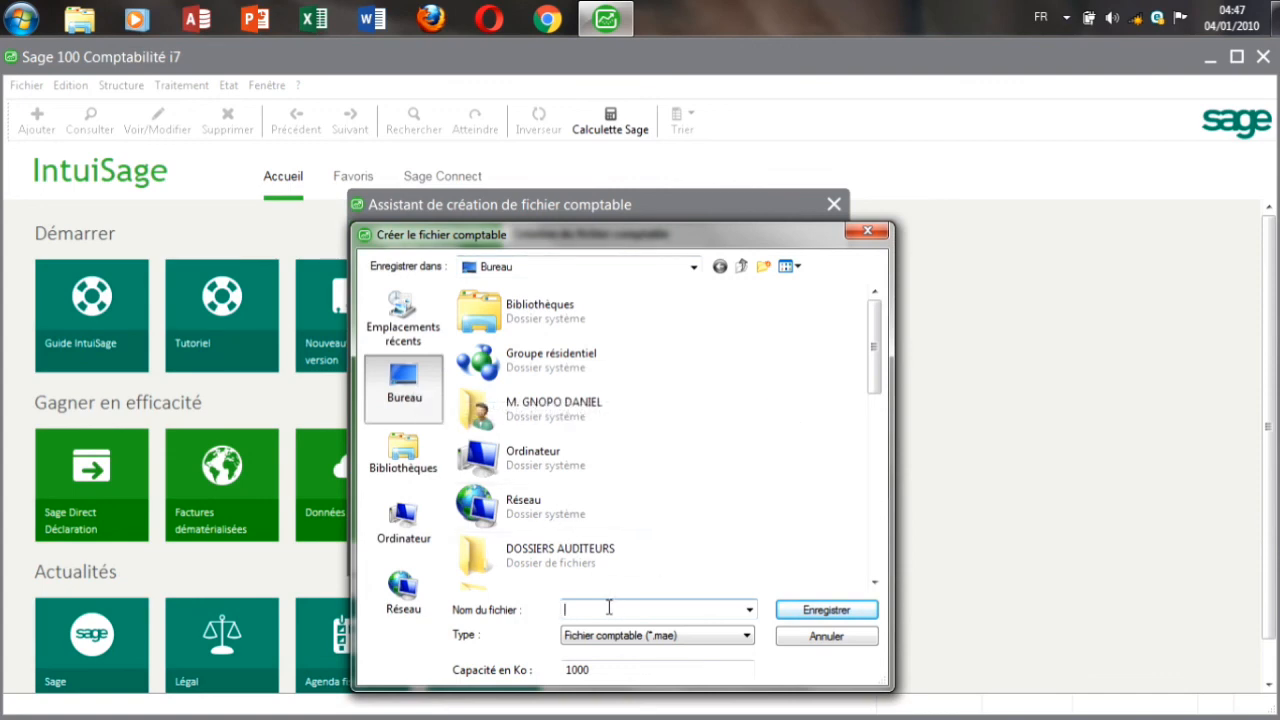
pyautogui.write('A')
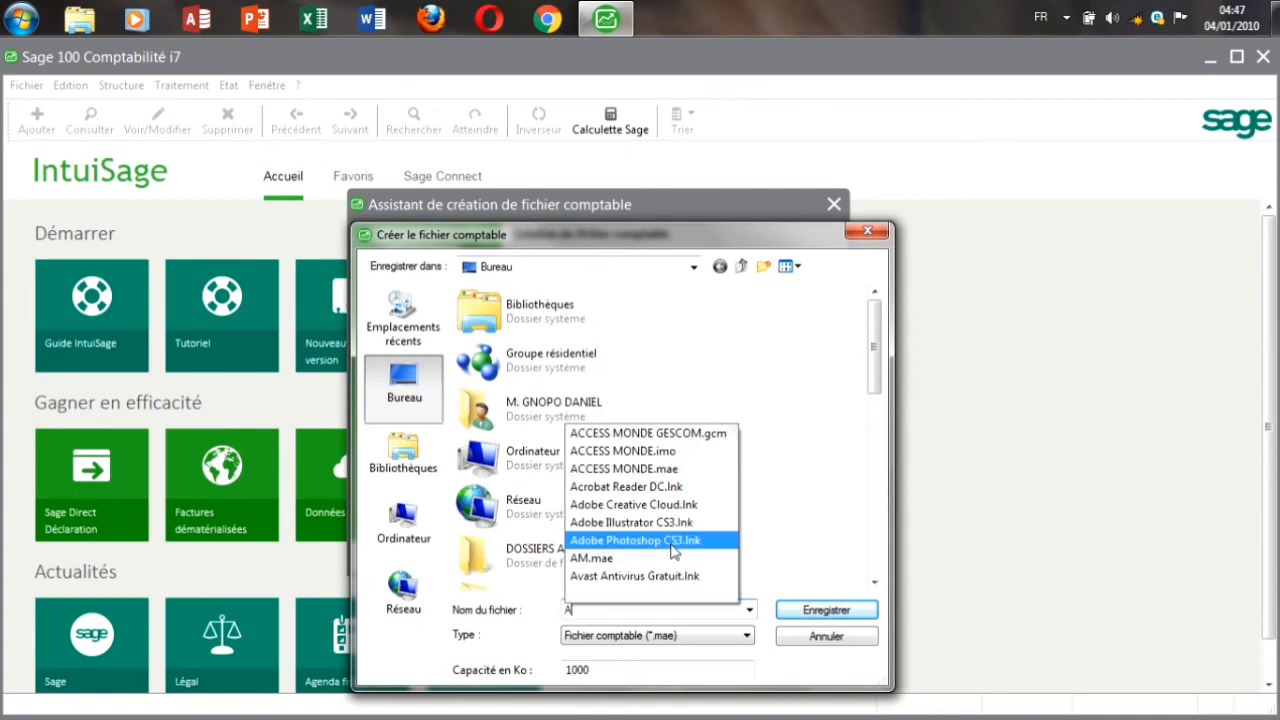
pyautogui.write('C')
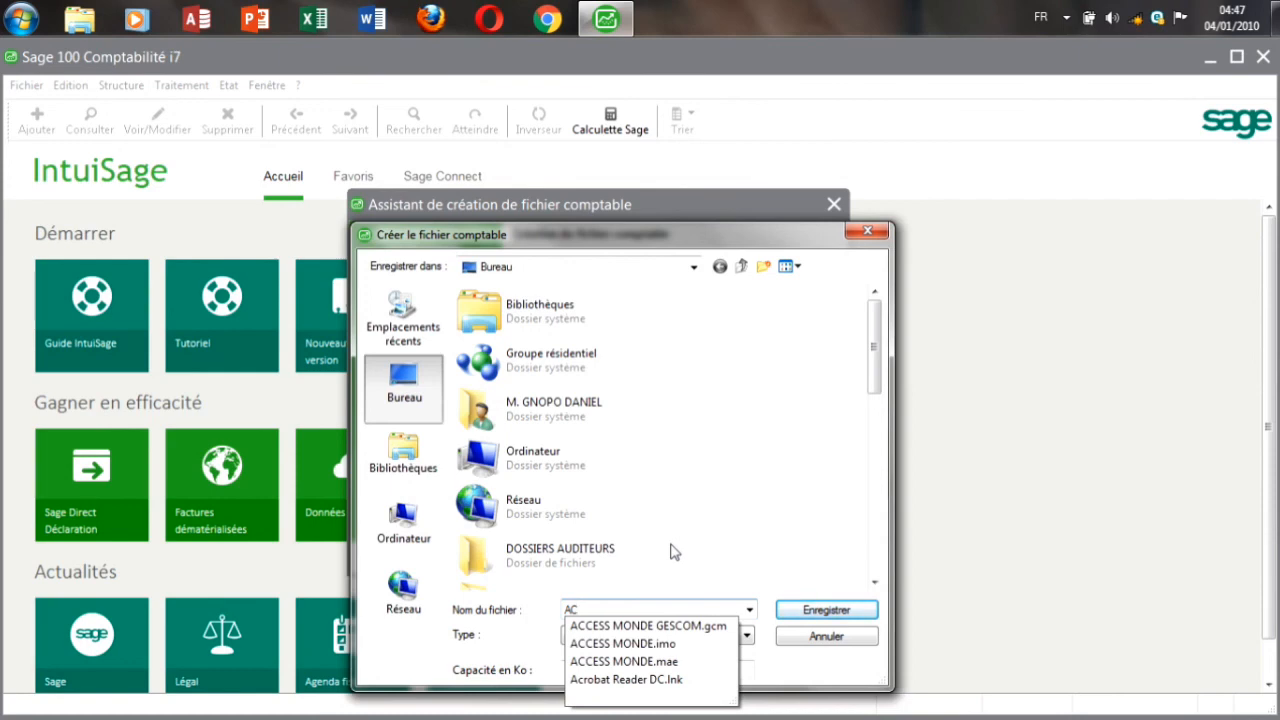
pyautogui.write('CE')
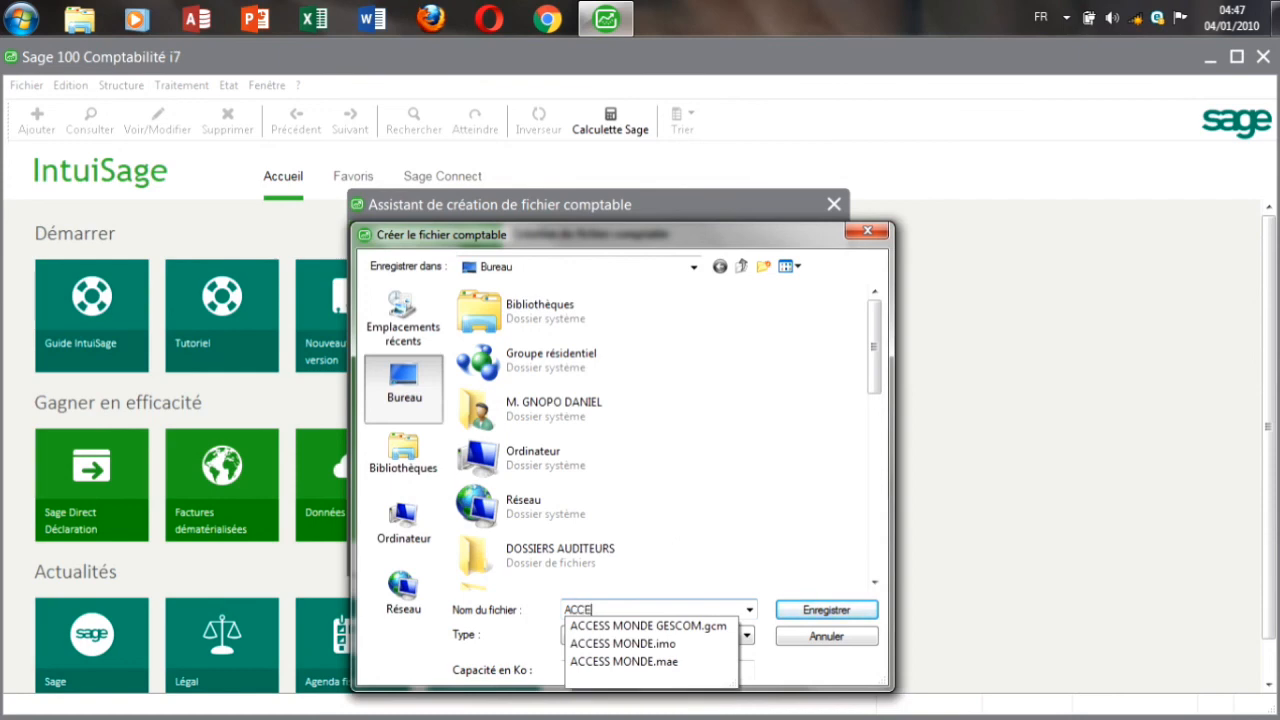
pyautogui.write('SS MONDE COMPTA')
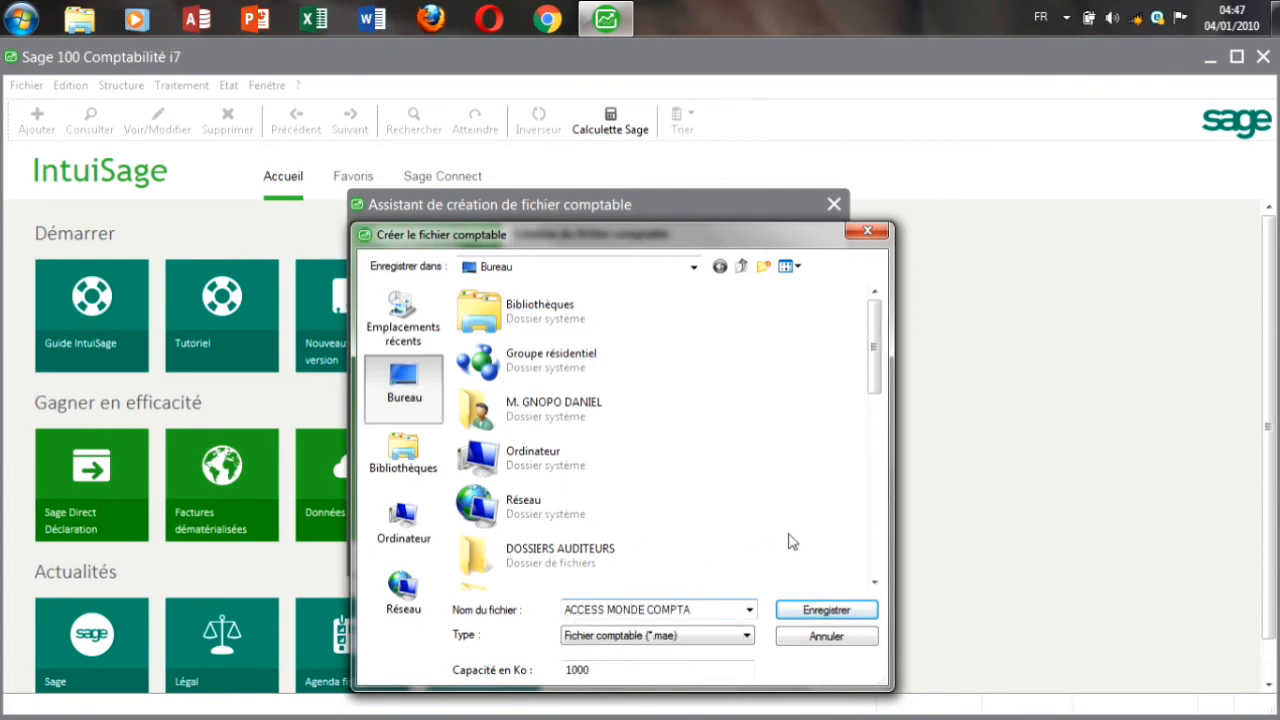
pyautogui.click(812, 609)
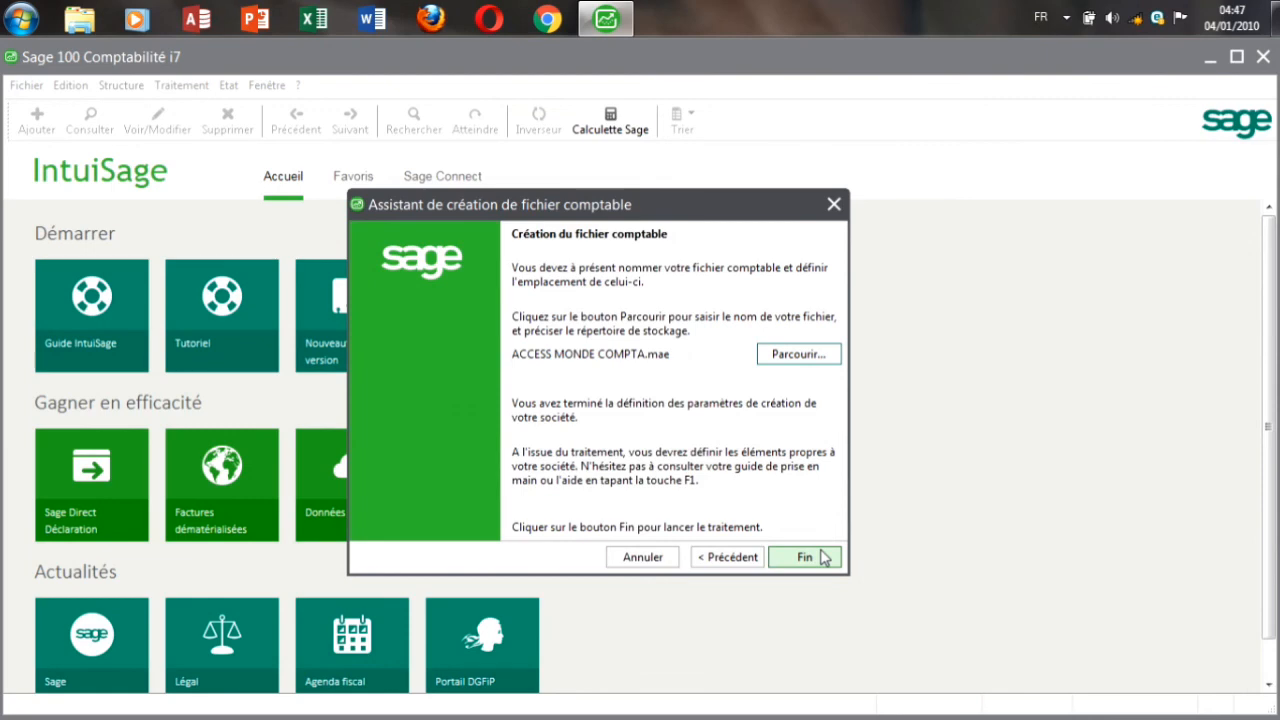
# Step: Finish creating the ACCESS MONDE COMPTA file, accept its company identification, and close Paramètres société
pyautogui.click(820, 557)
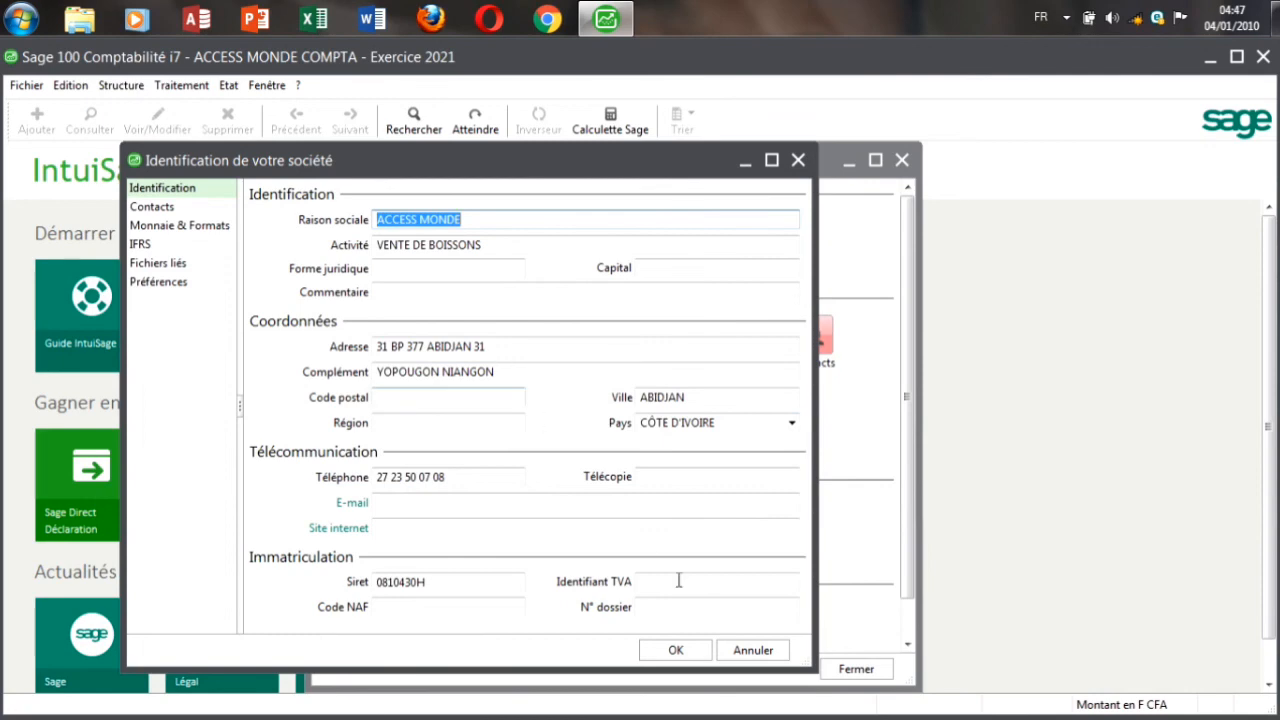
pyautogui.click(675, 650)
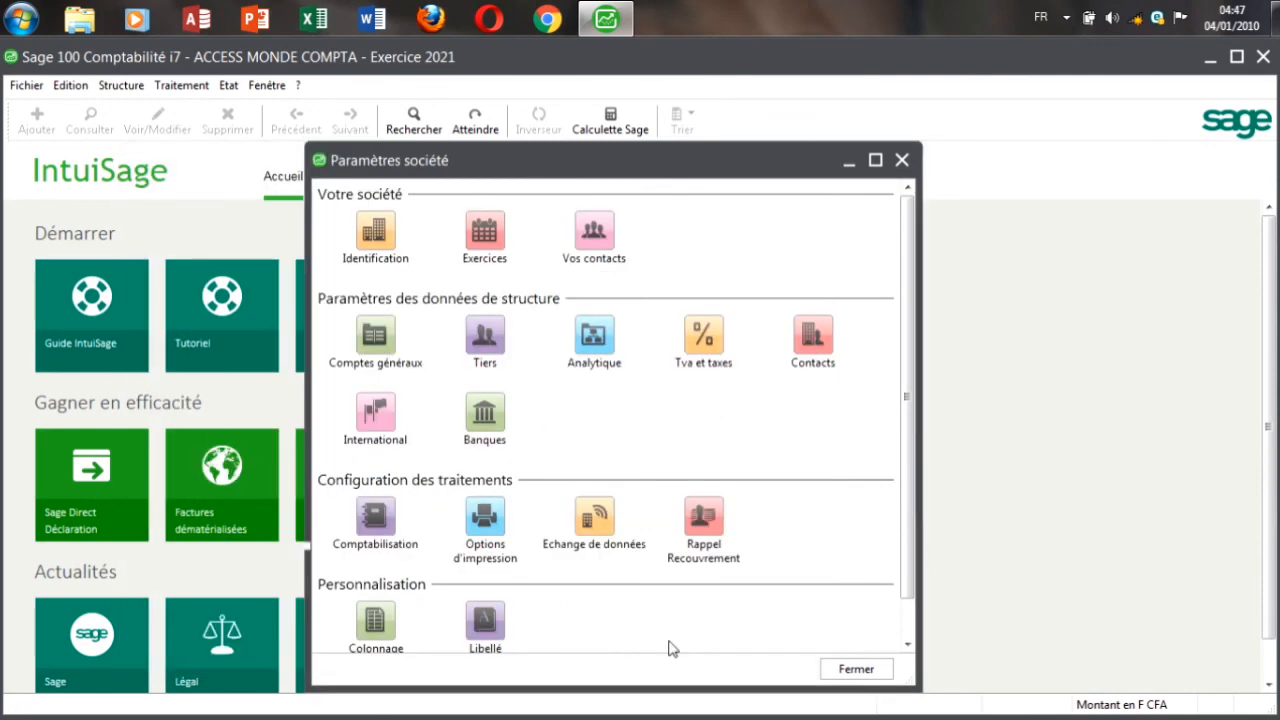
pyautogui.click(900, 161)
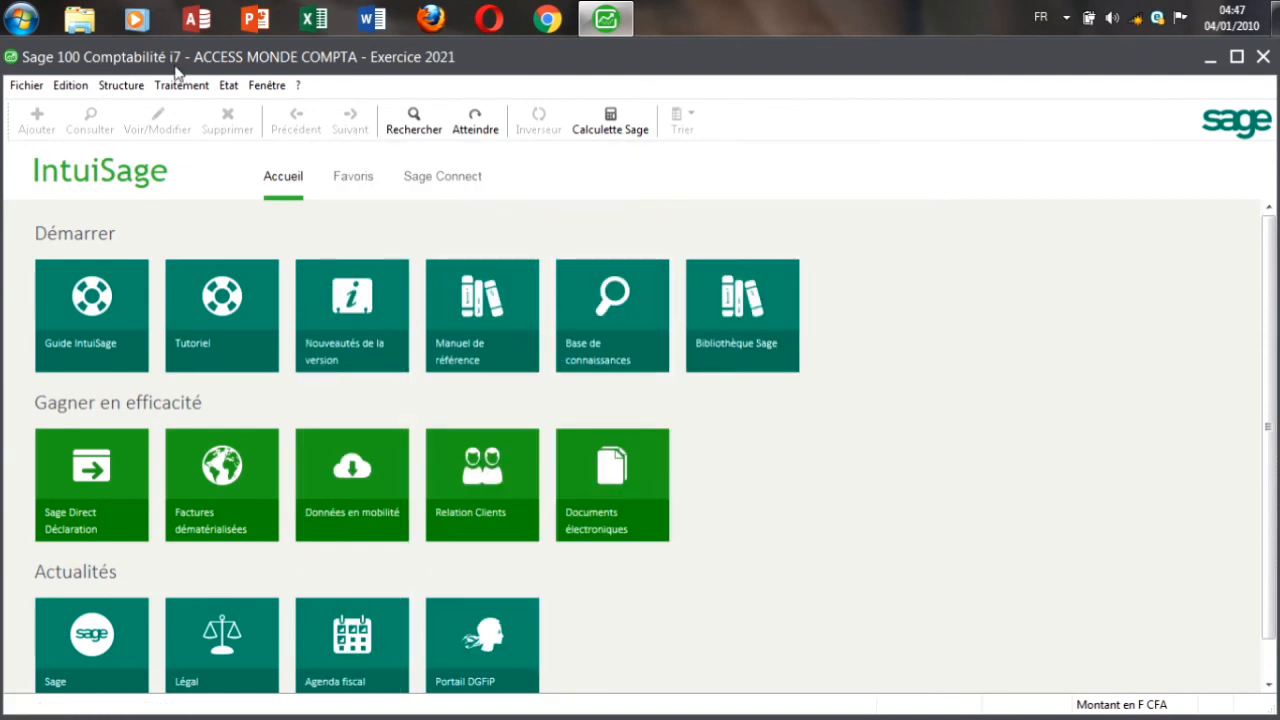